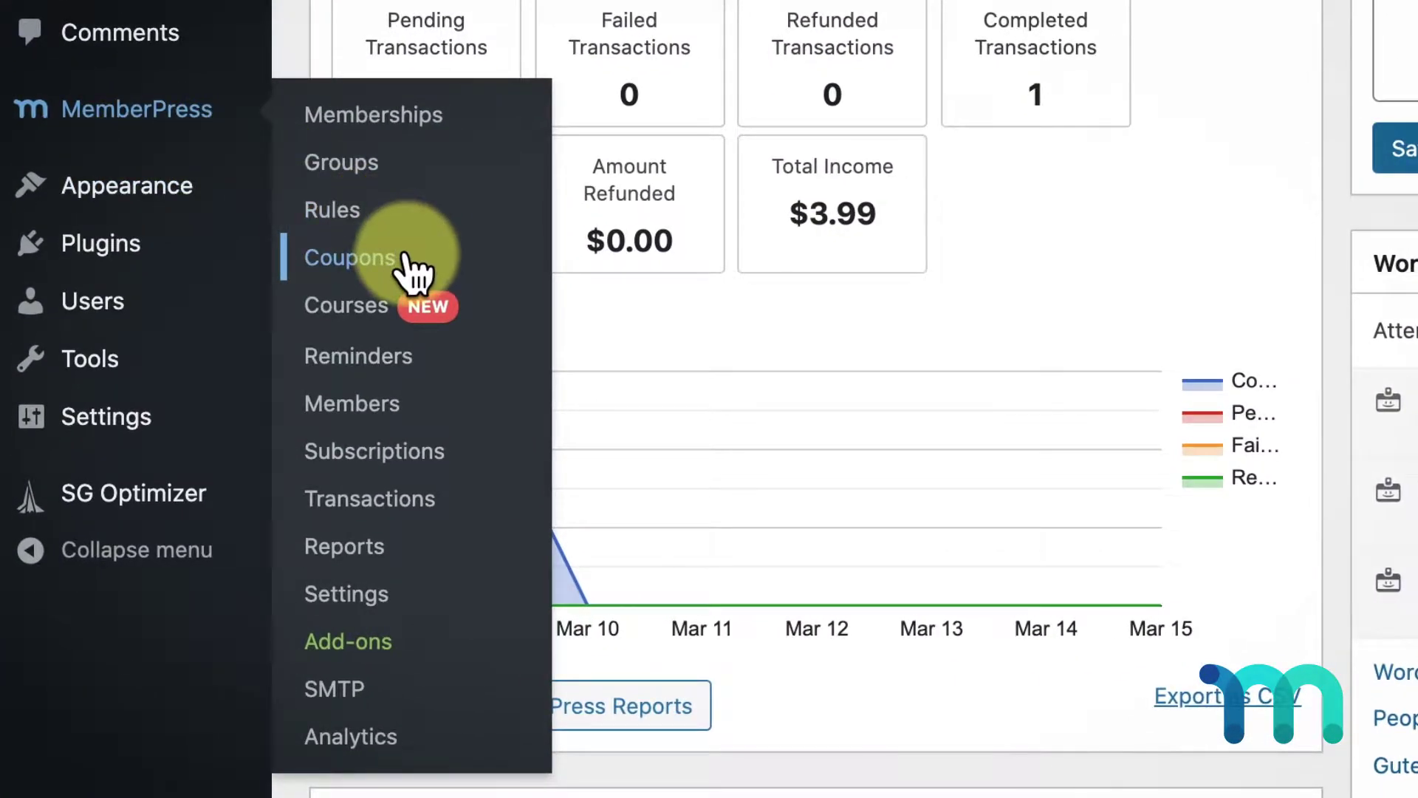
Open MemberPress's Coupons page from the sidebar, showing the two existing coupons.
click(412, 267)
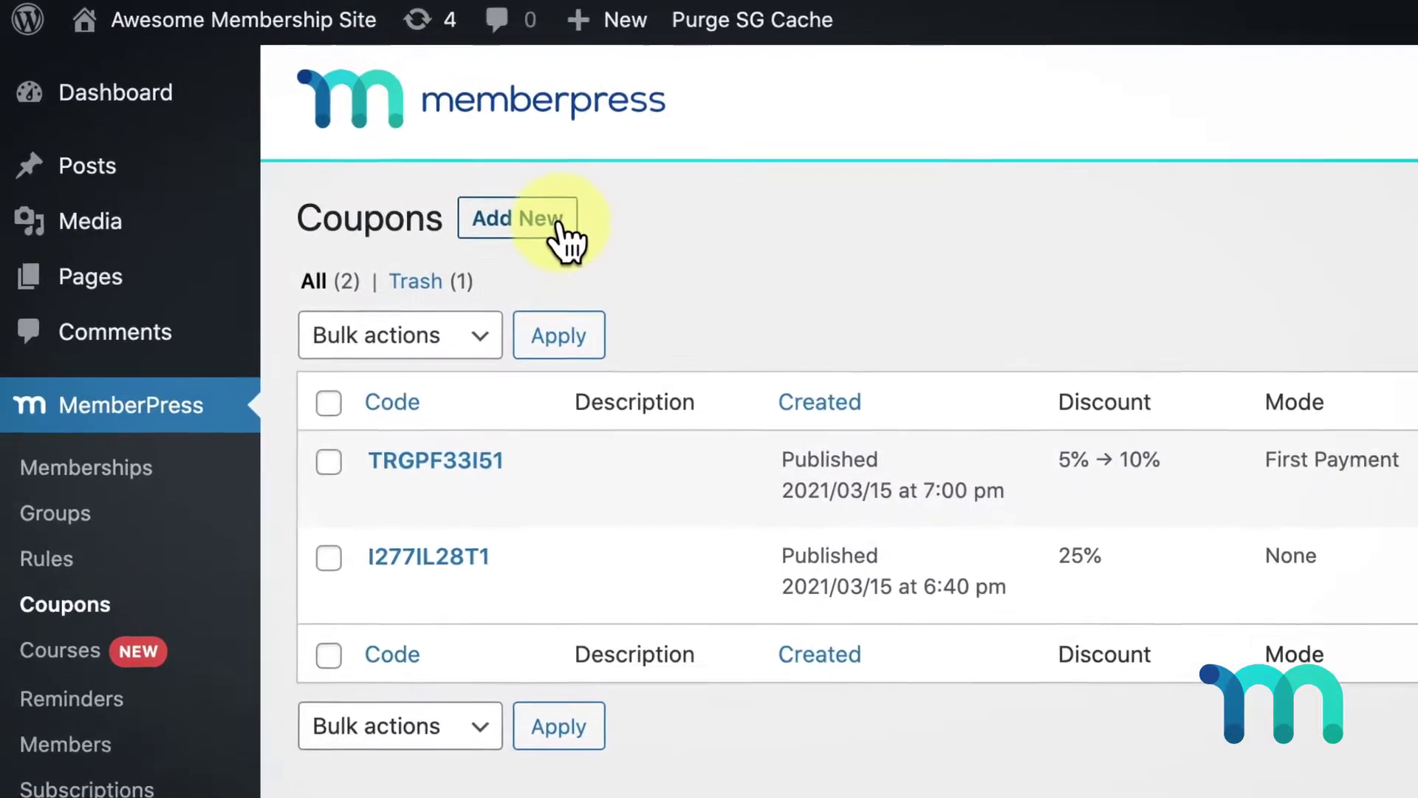
Add and publish the expiring 15% coupon GTXNVGMAZX, then check the Trash view.
click(565, 235)
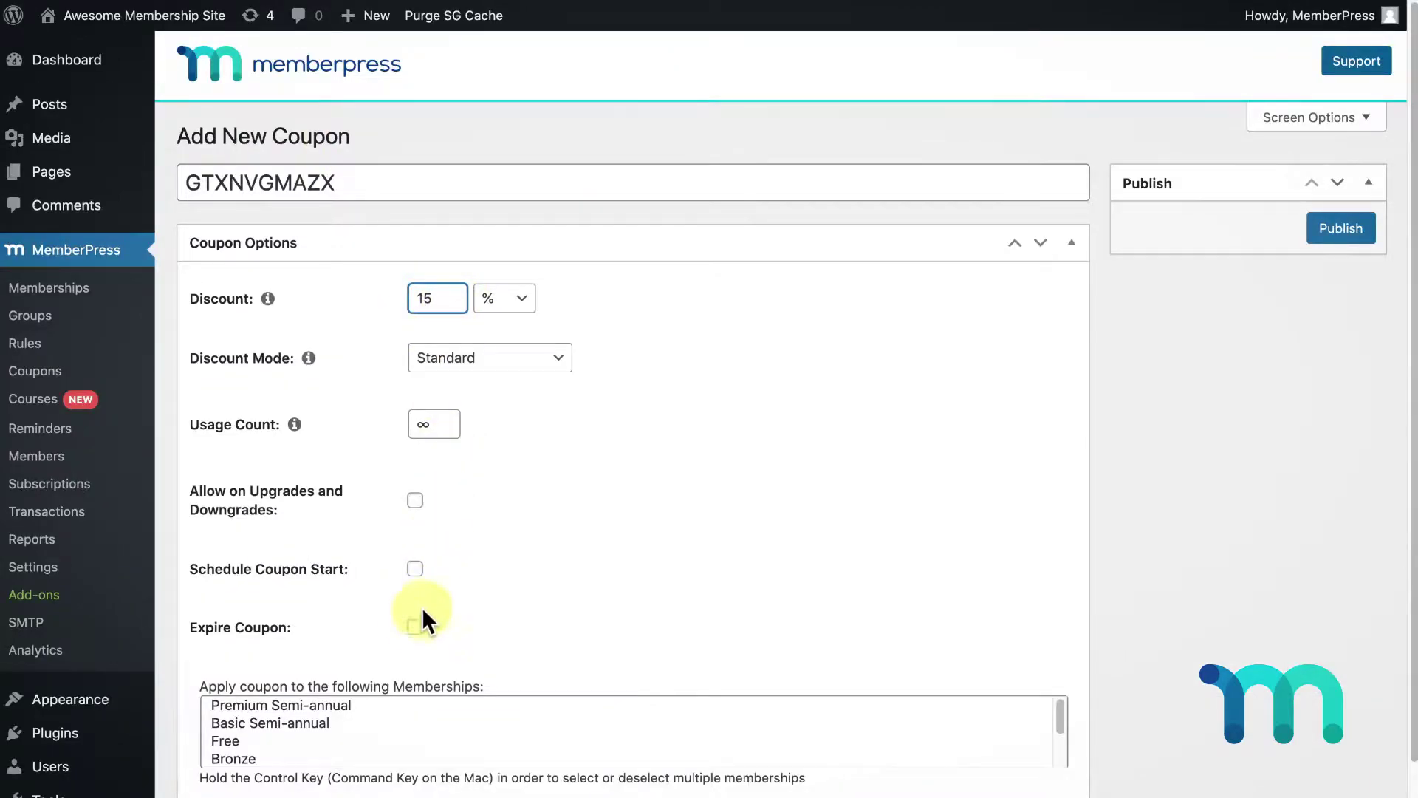
click(414, 626)
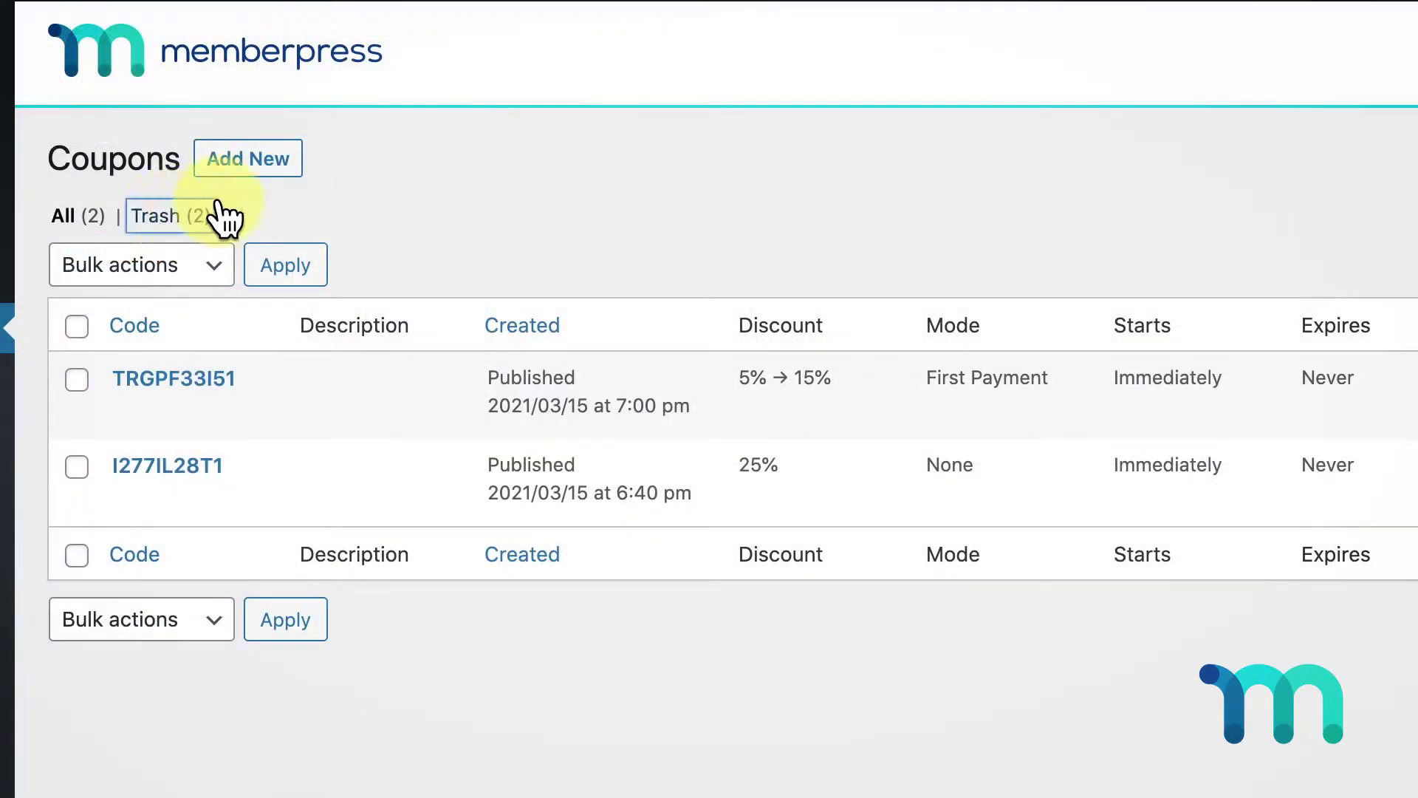
click(225, 216)
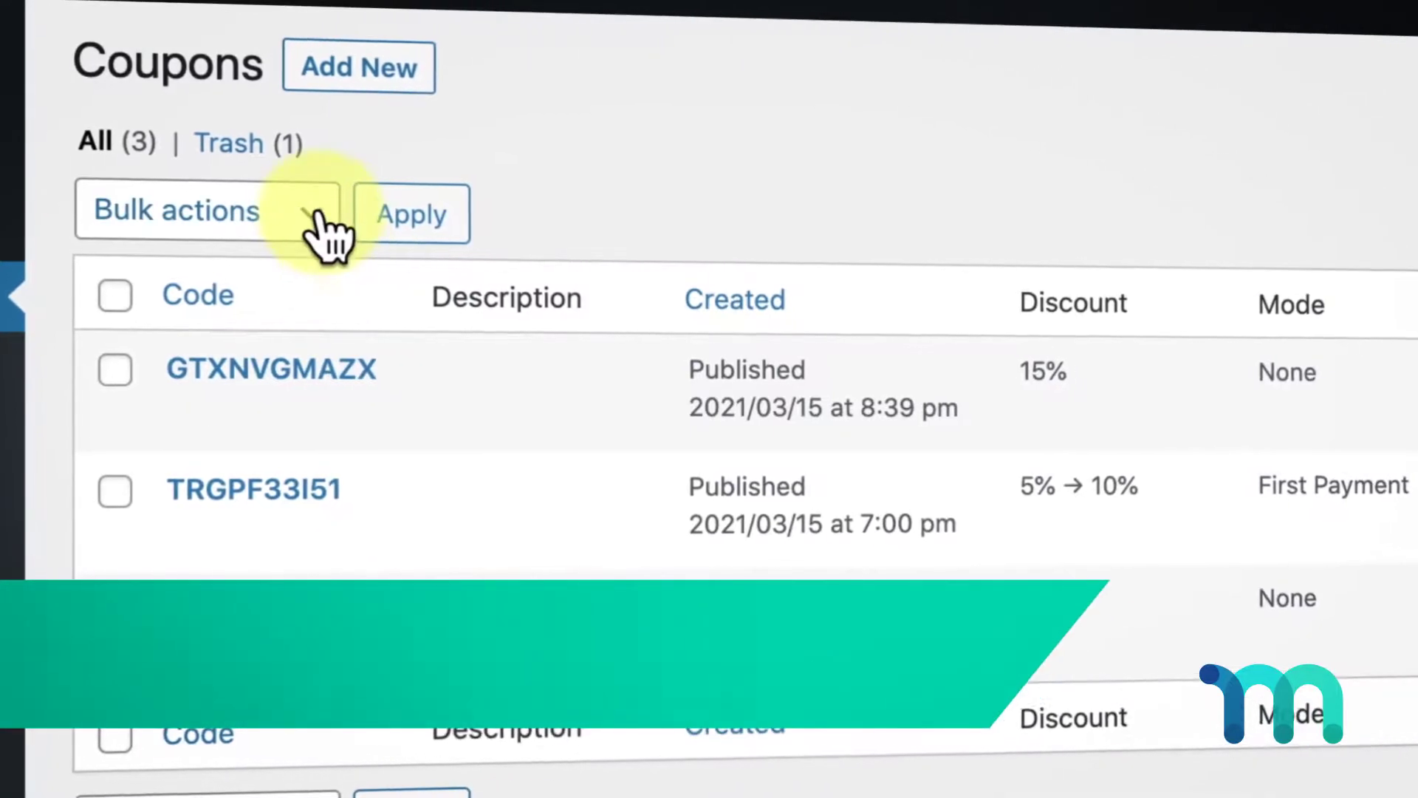
Bulk Move to Trash all three coupons, then only GTXNVGMAZX.
click(316, 213)
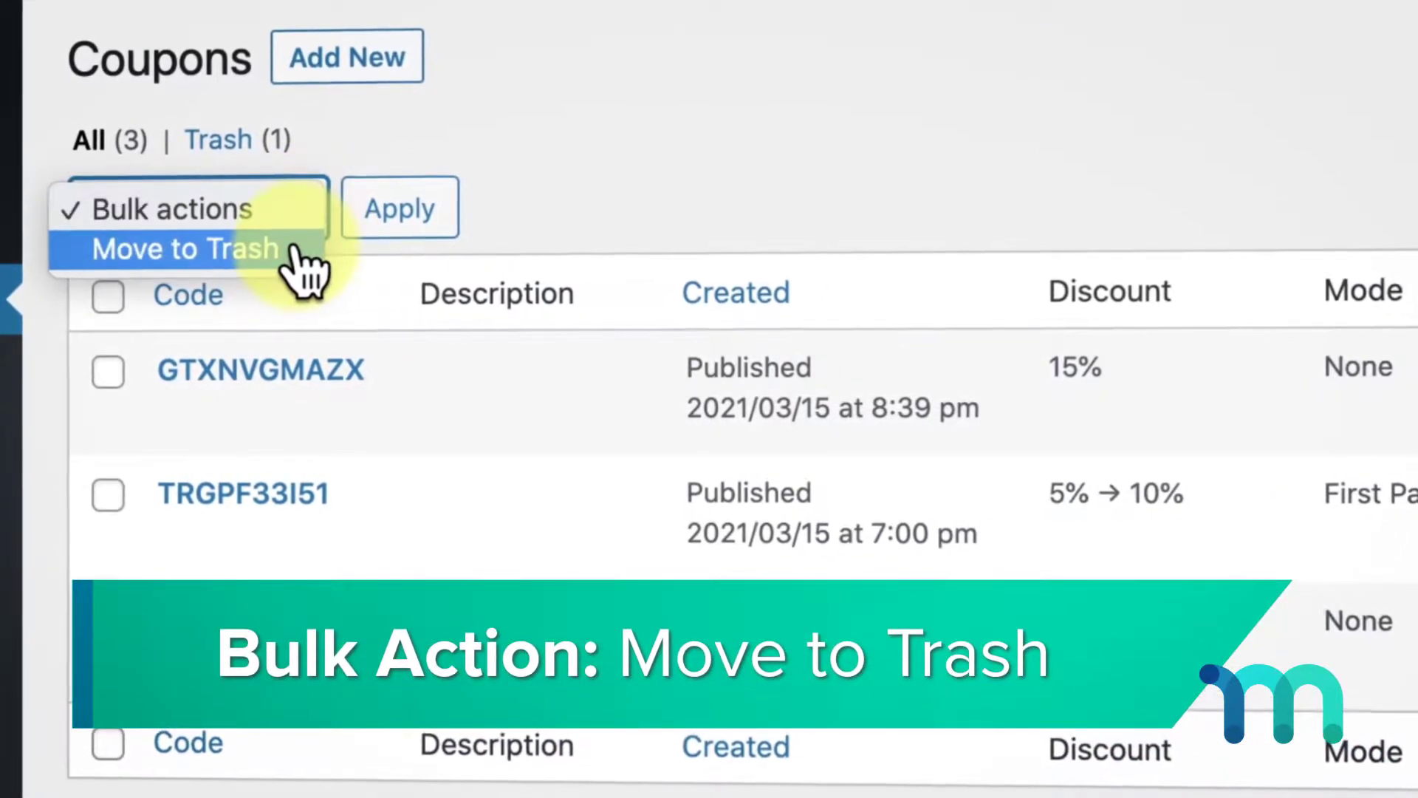
click(299, 250)
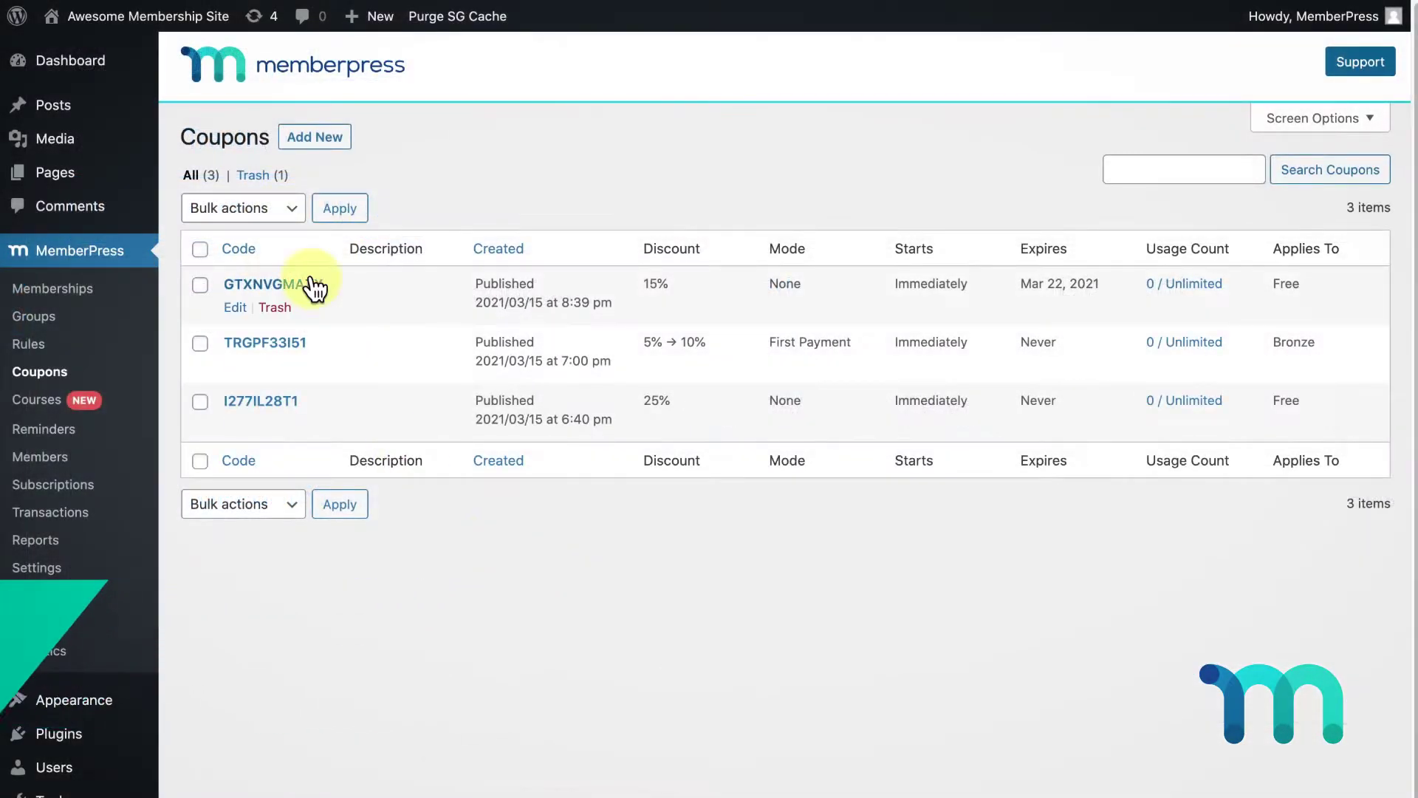
click(291, 208)
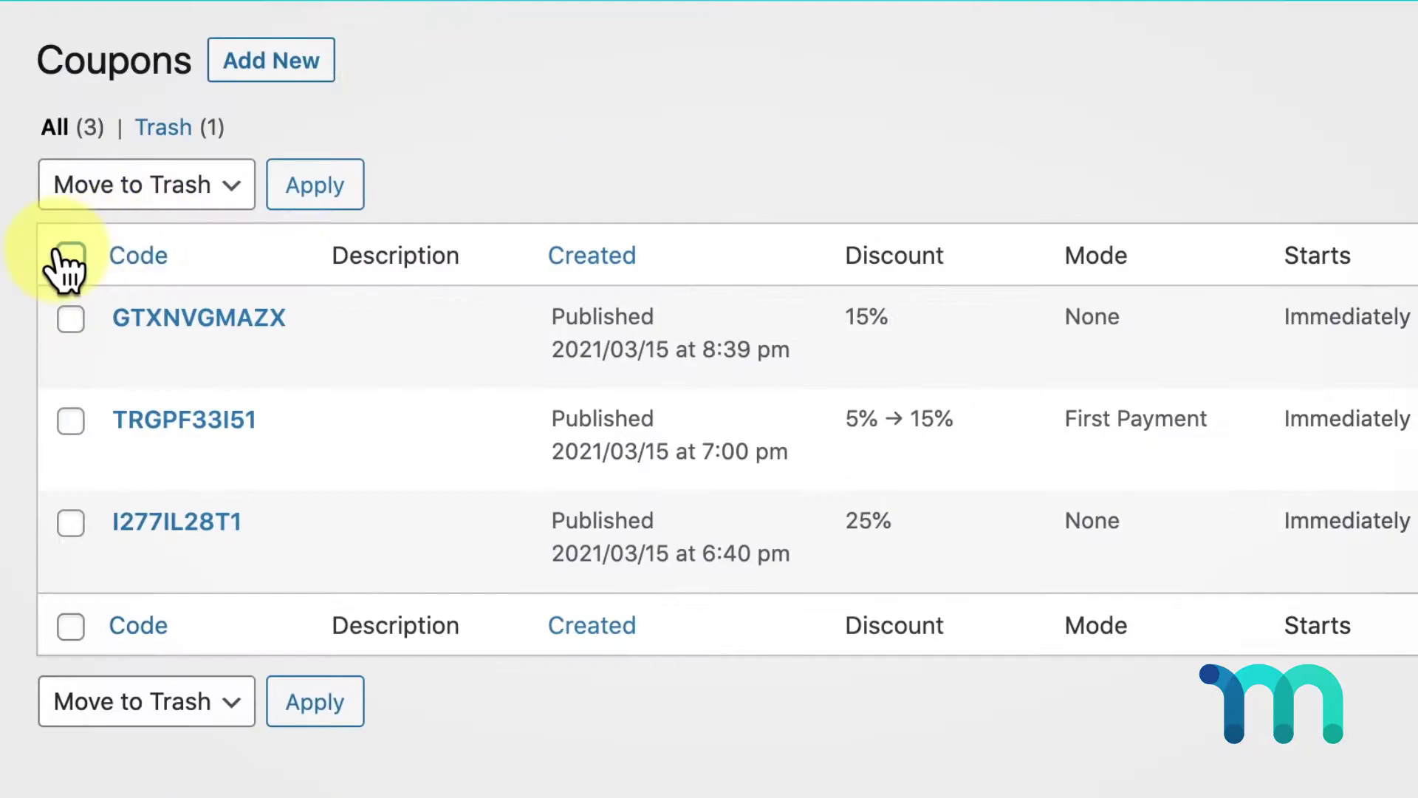
click(70, 256)
click(315, 185)
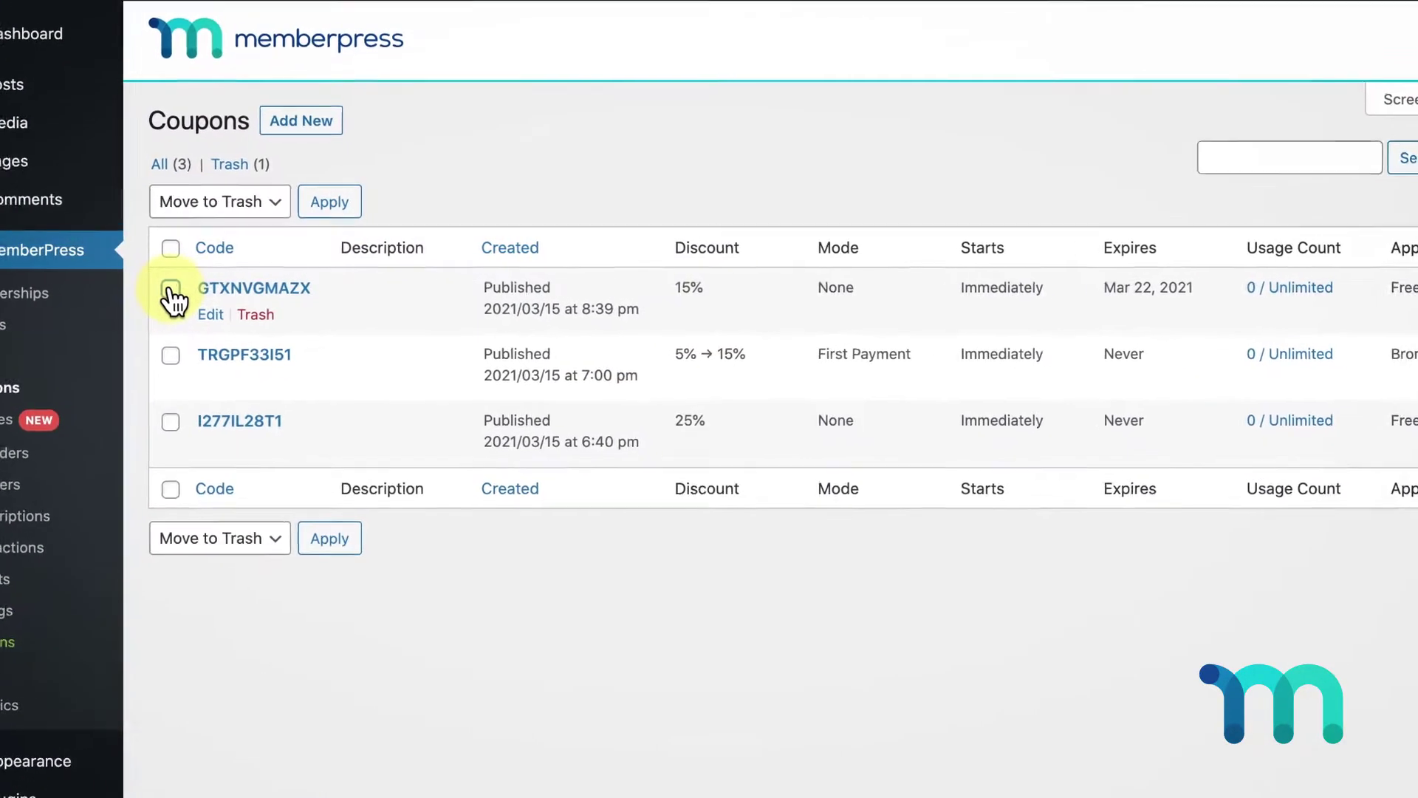
click(171, 291)
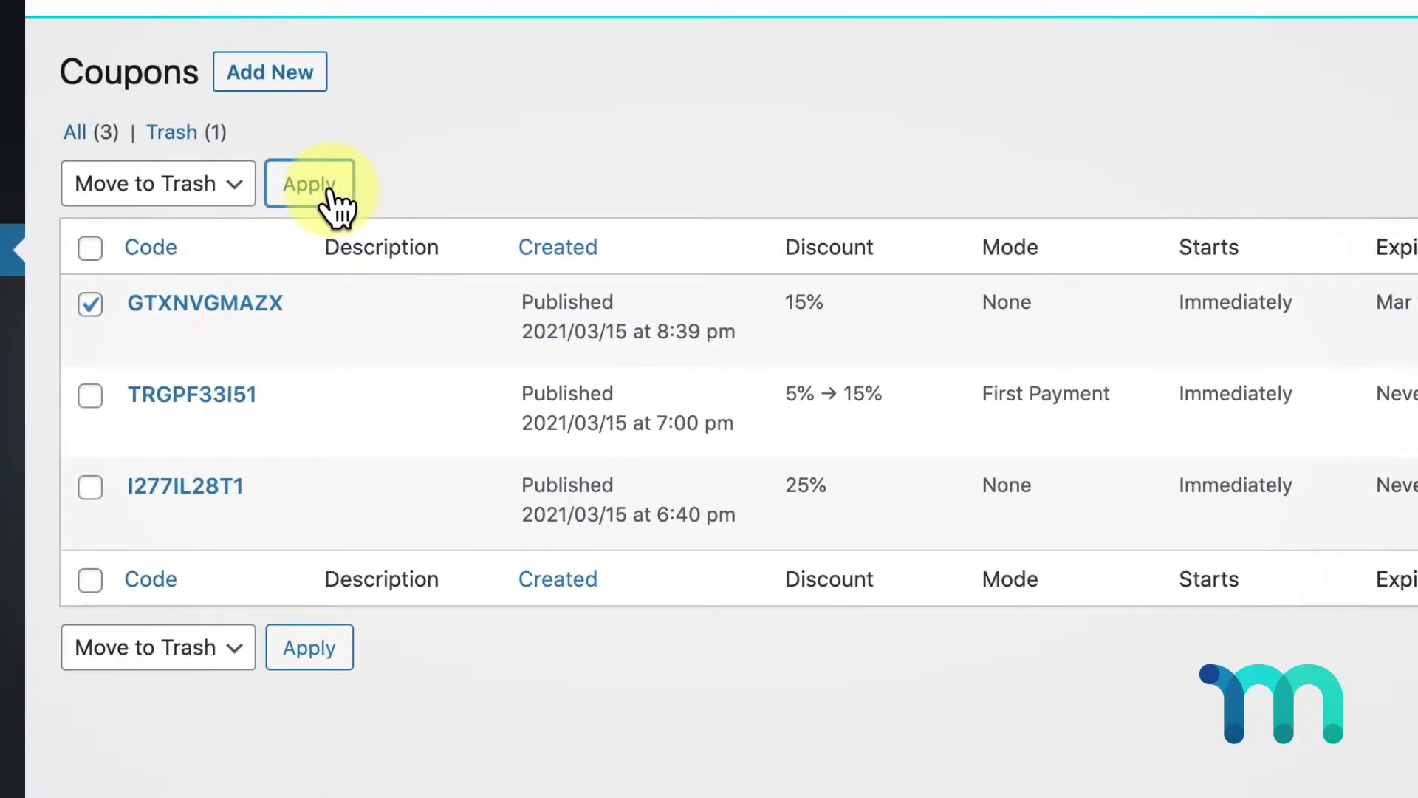
click(321, 188)
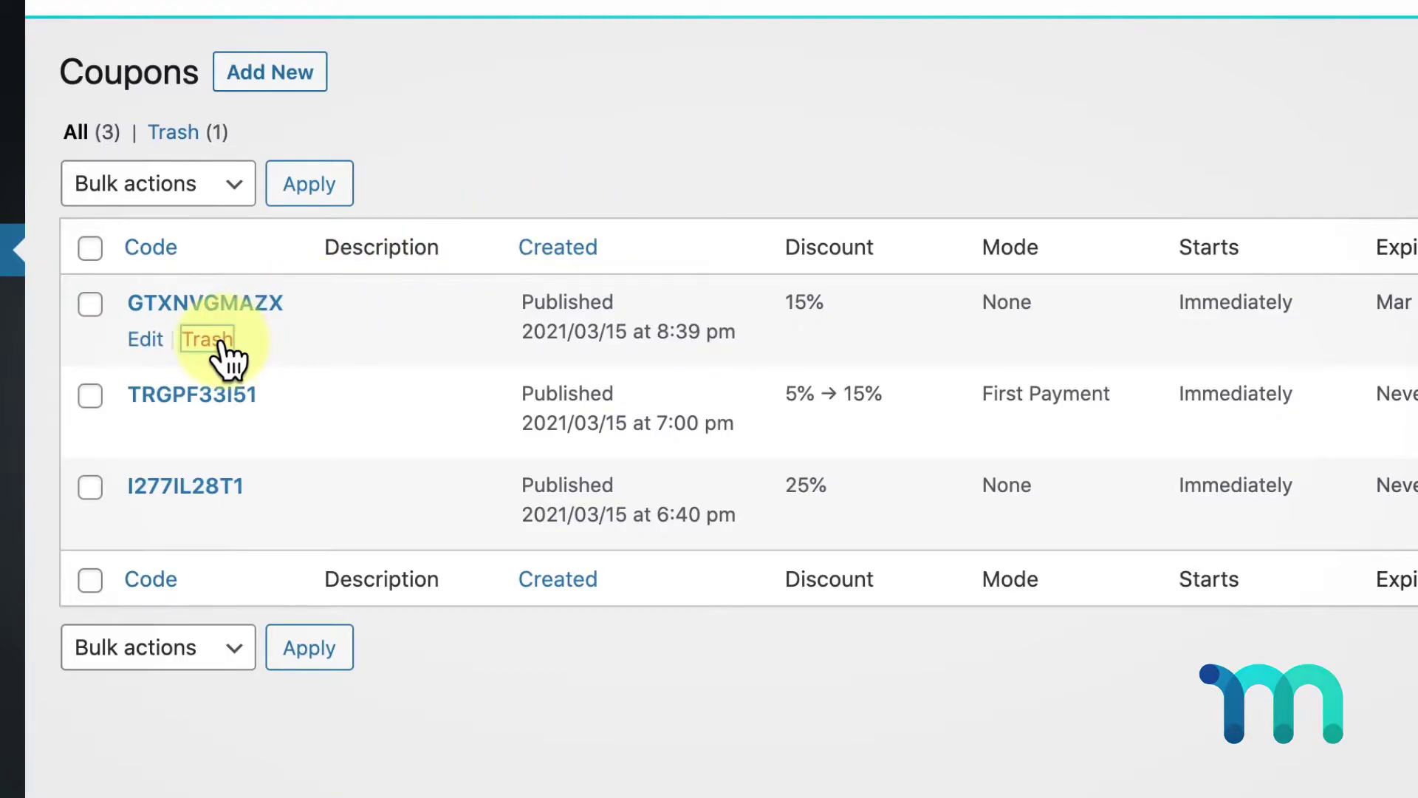
Trash GTXNVGMAZX from its row, then reopen it for editing and update it.
click(206, 340)
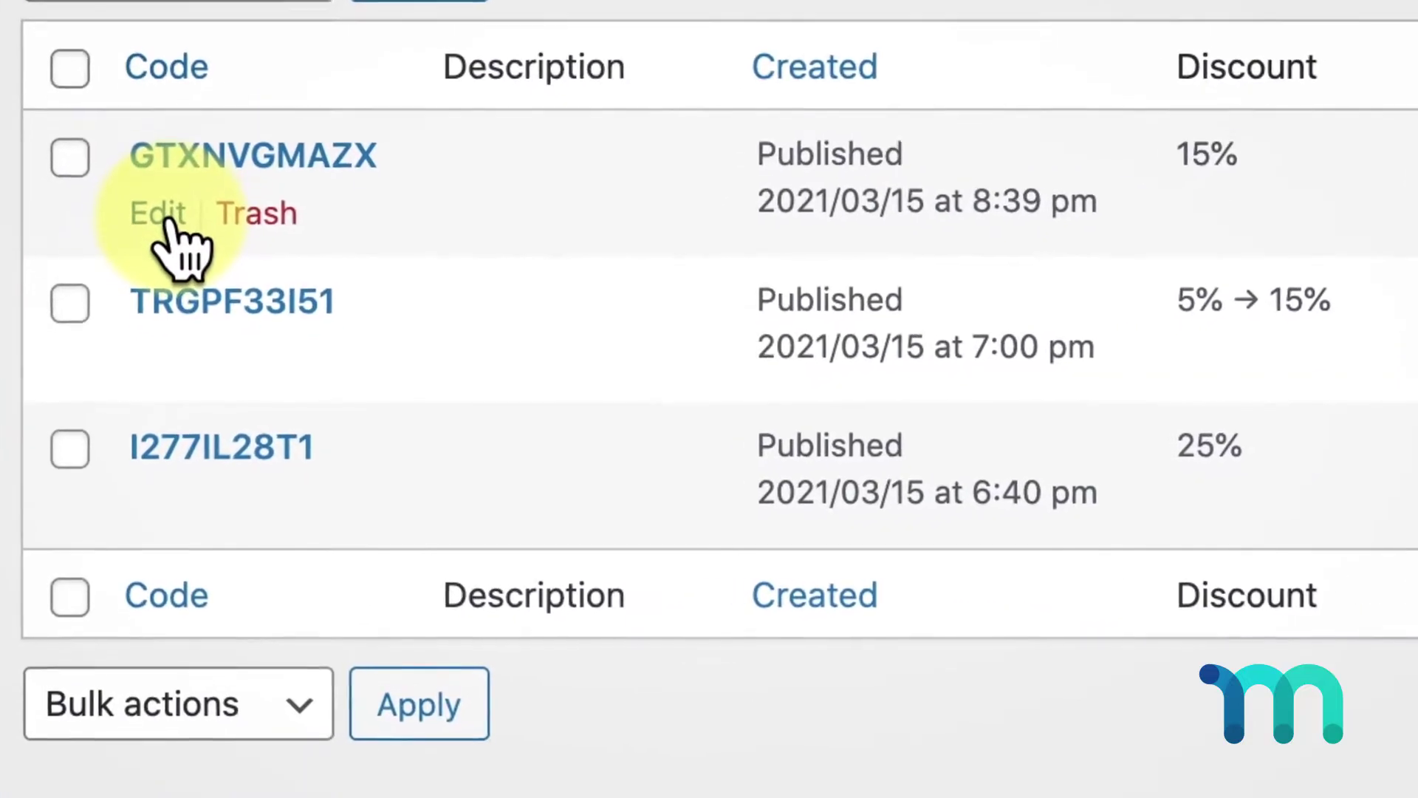
click(159, 214)
click(1330, 226)
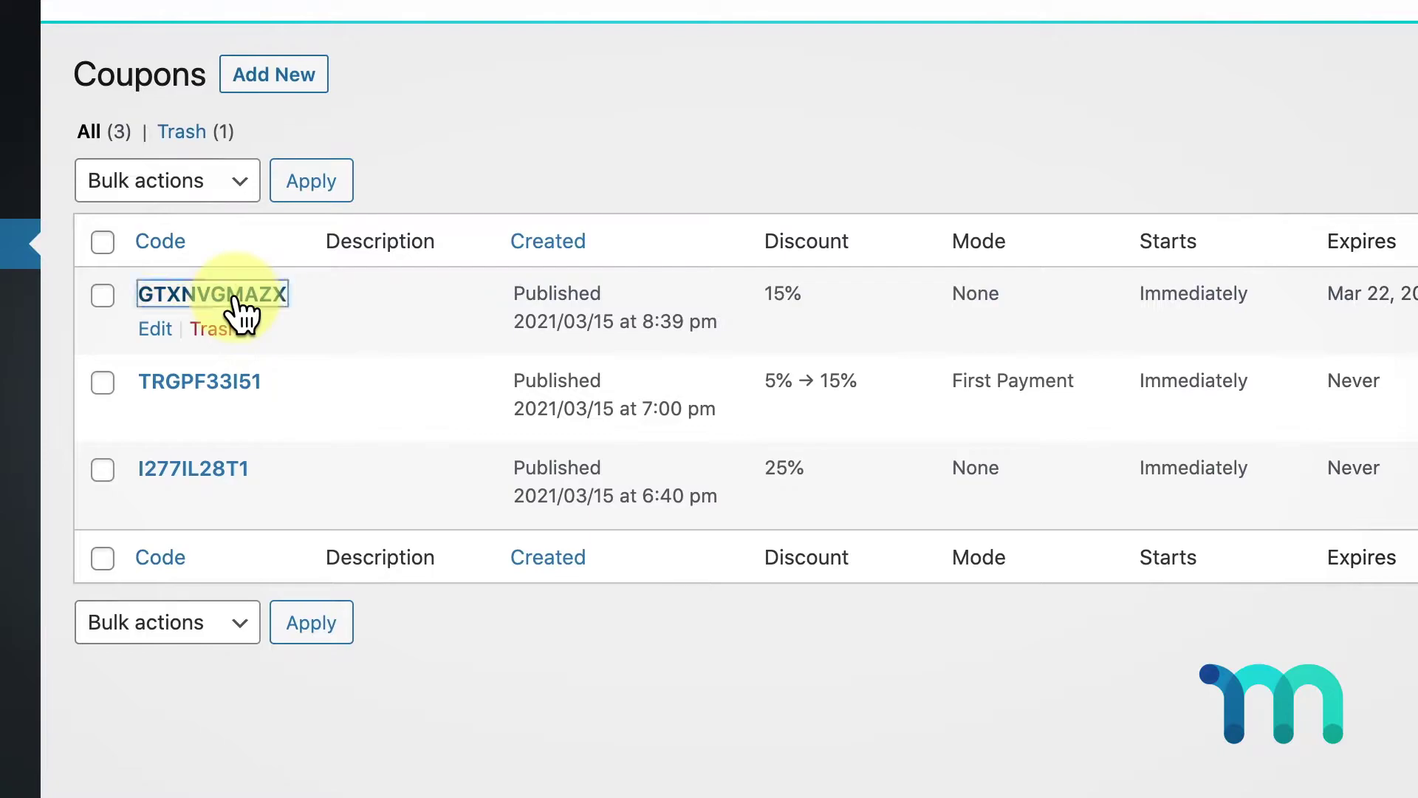
click(212, 294)
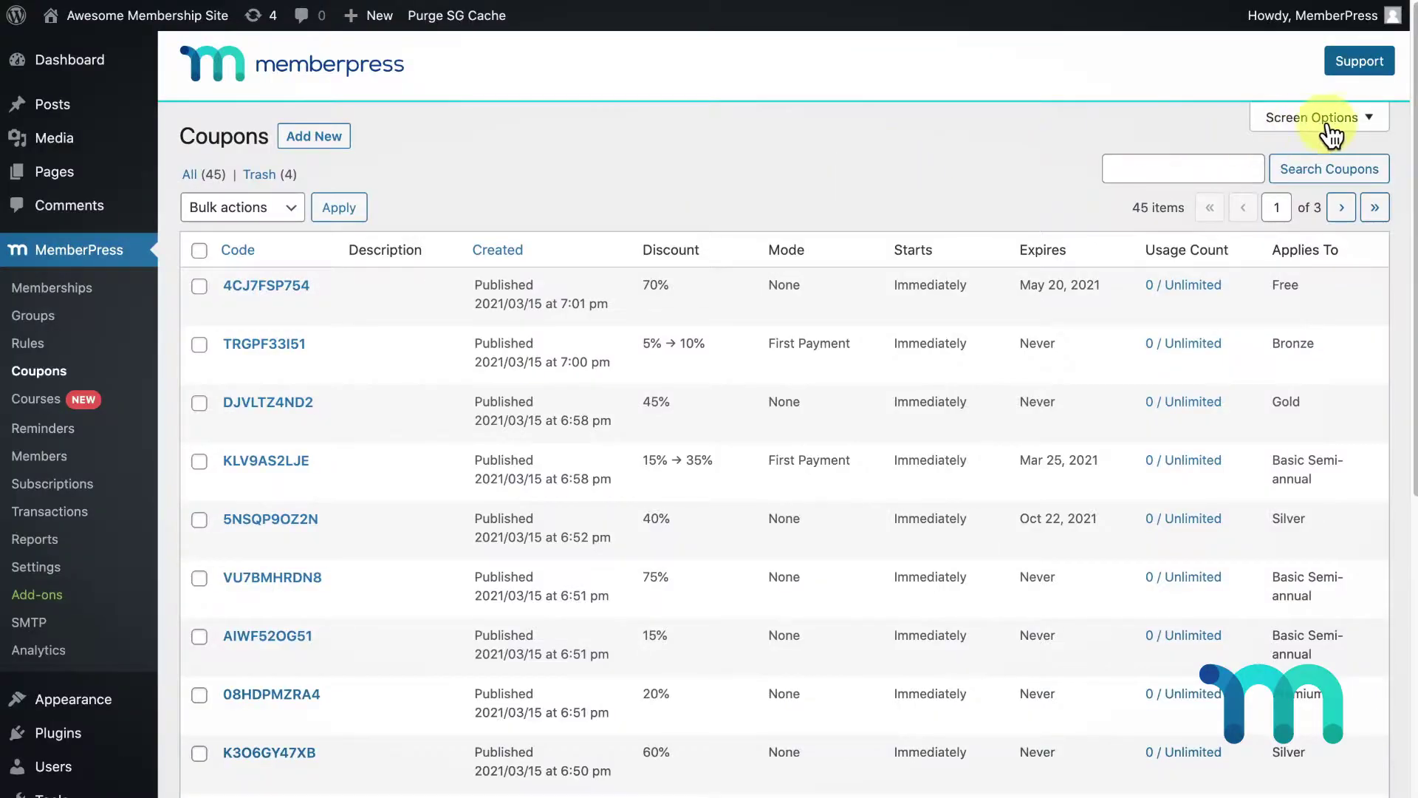
In Screen Options, keep the Expires column shown and set 100 items per page.
click(1329, 122)
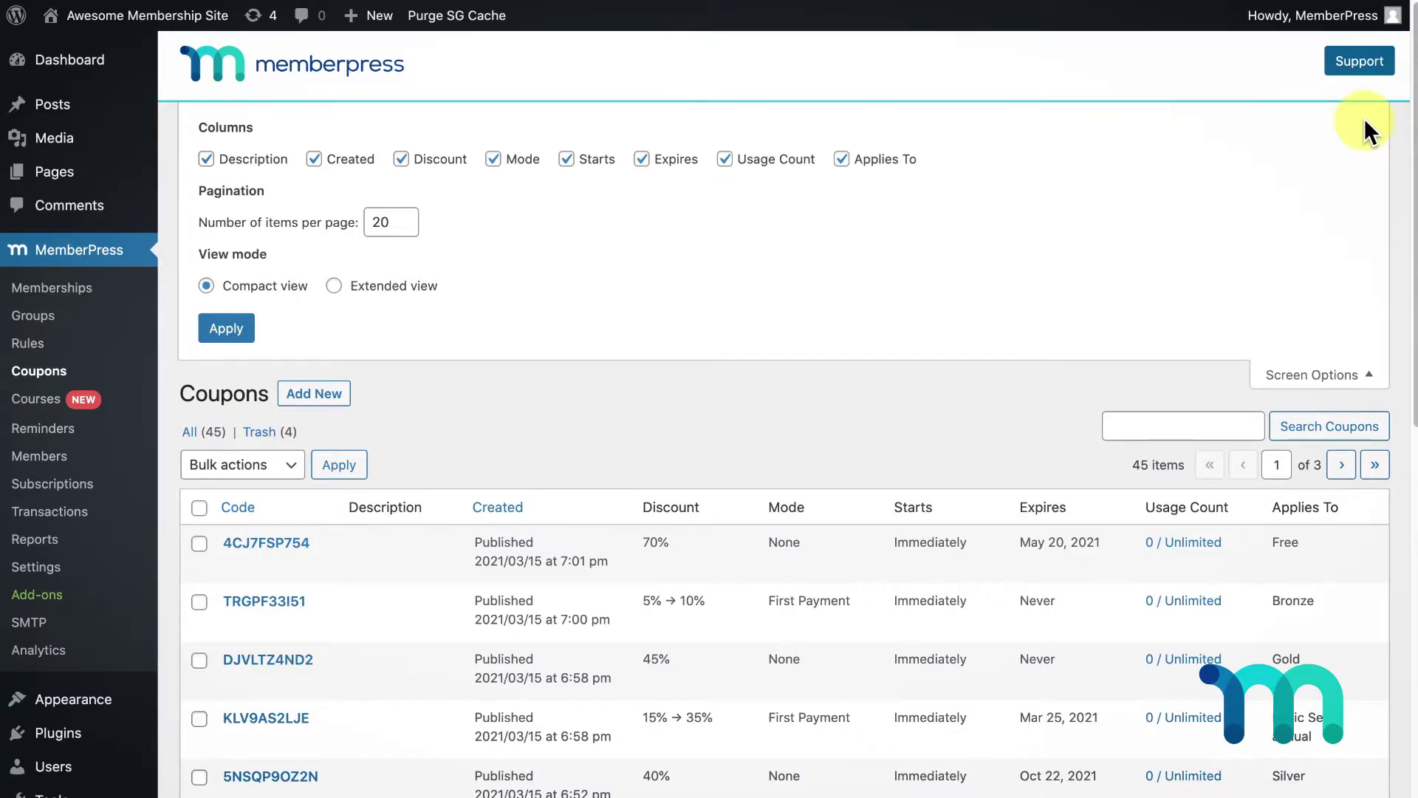
click(642, 158)
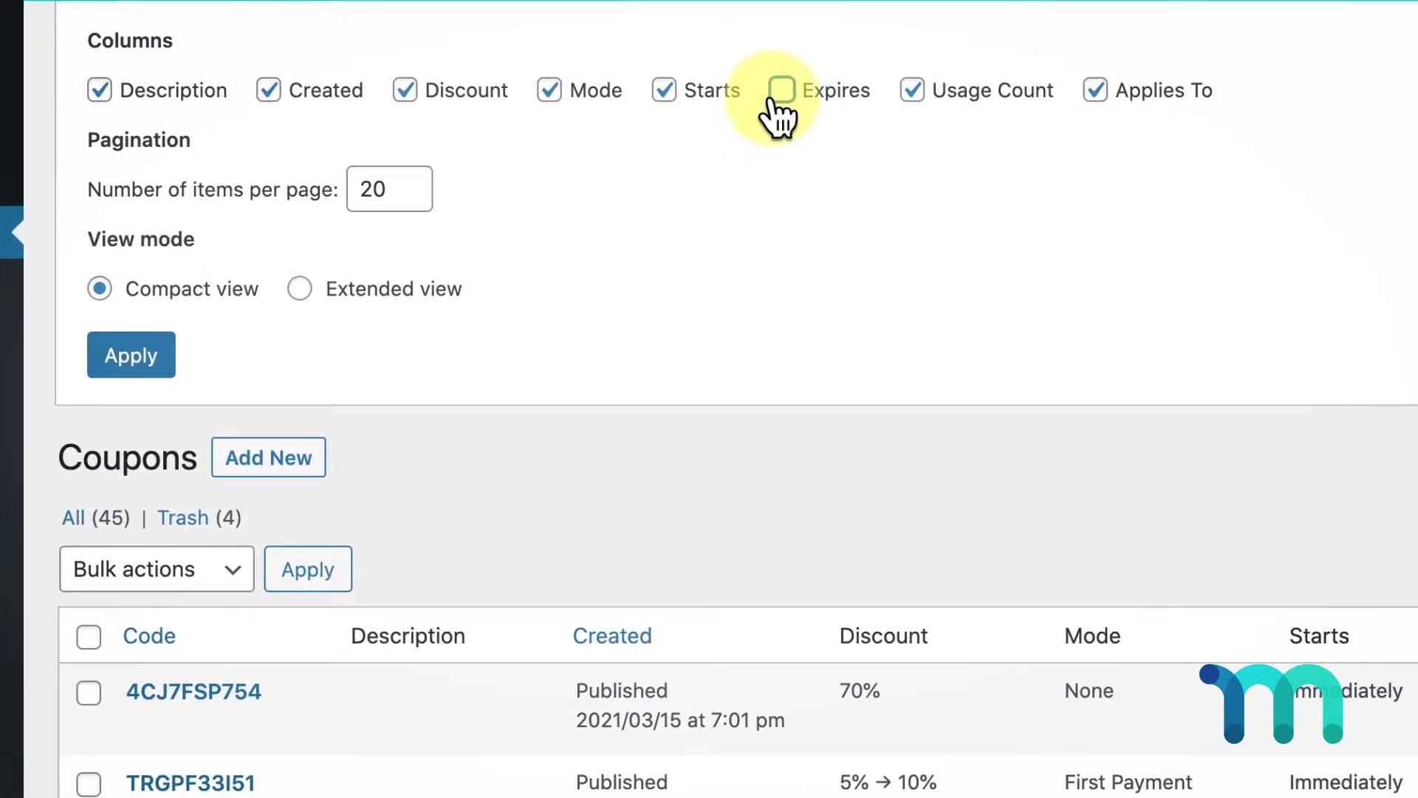
click(781, 89)
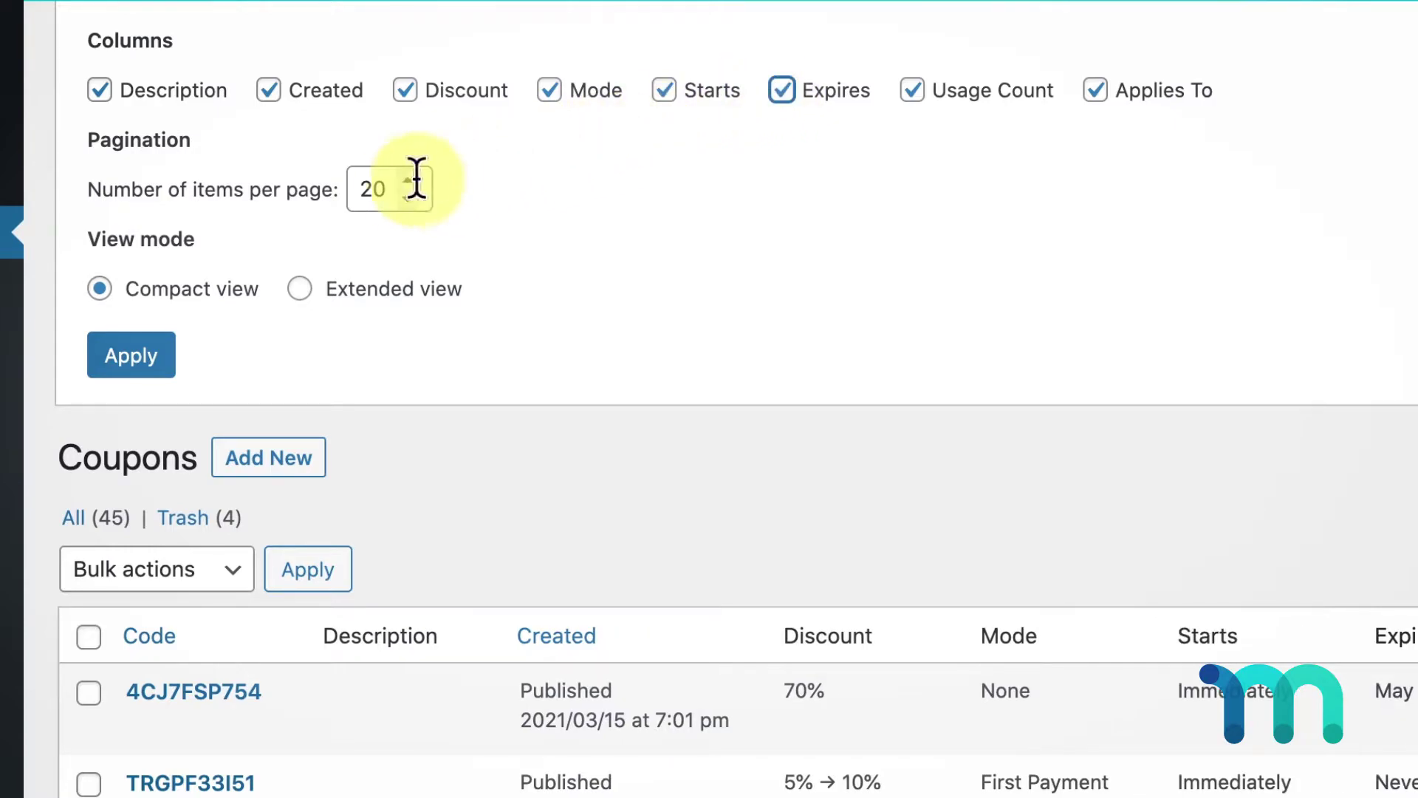
double_click(378, 188)
text(100)
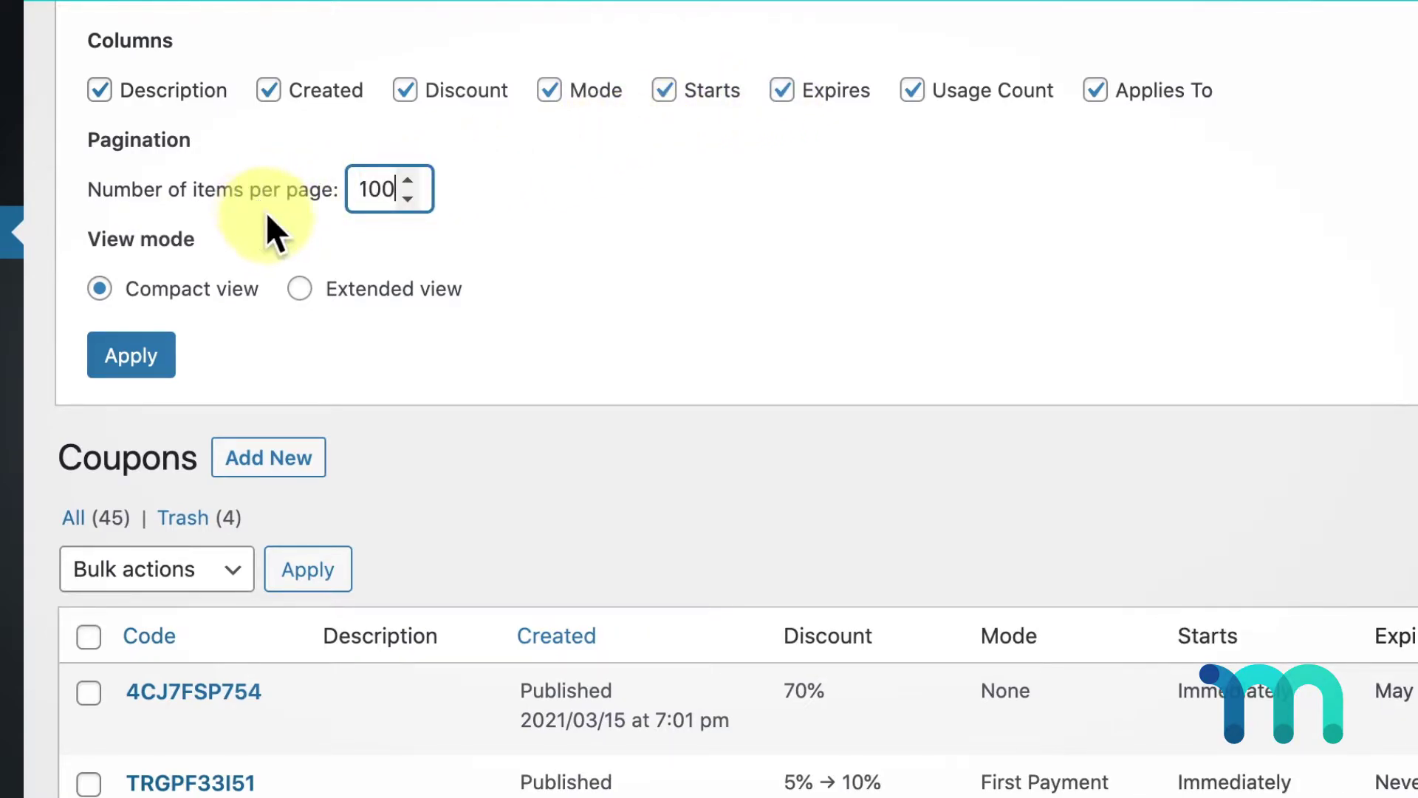
click(131, 354)
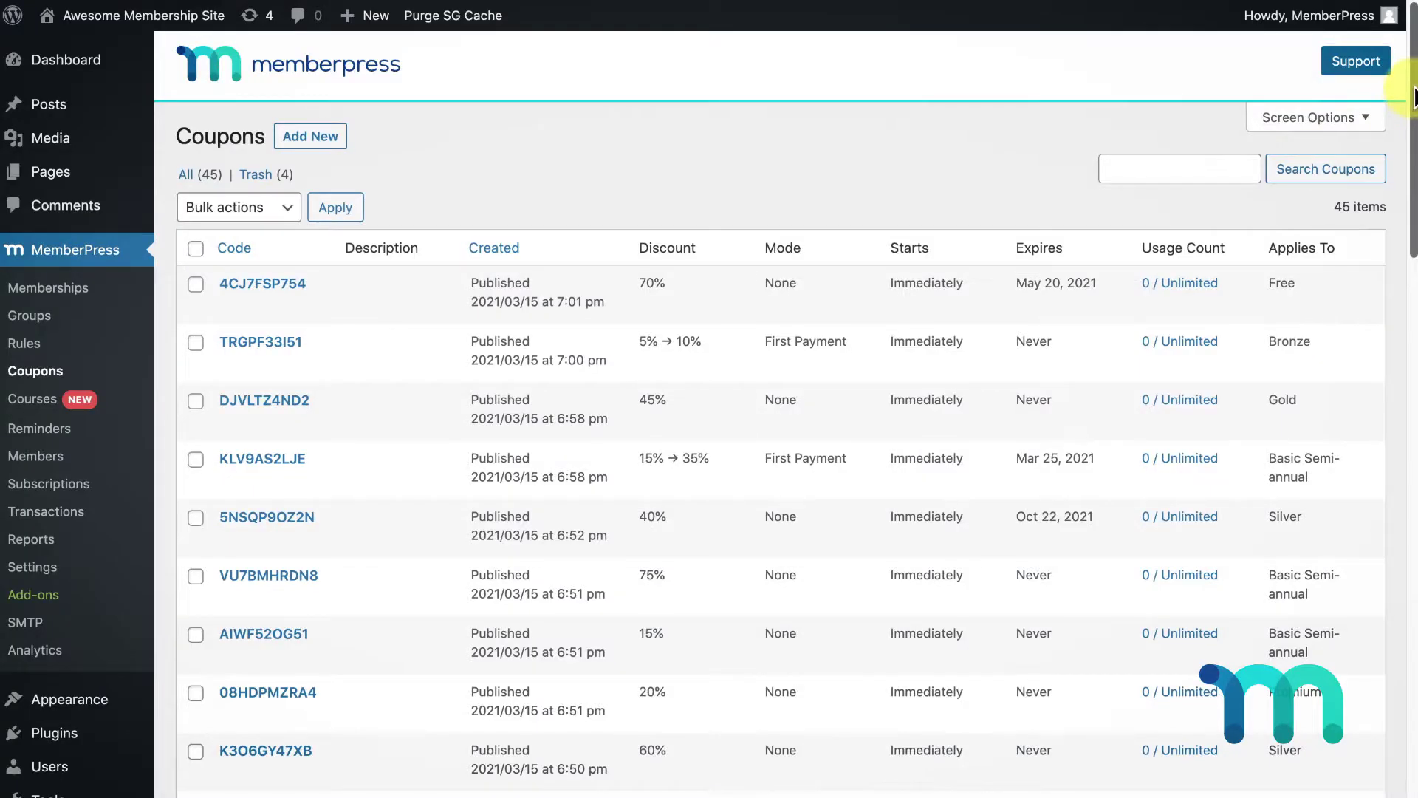
drag(1413, 91, 1398, 657)
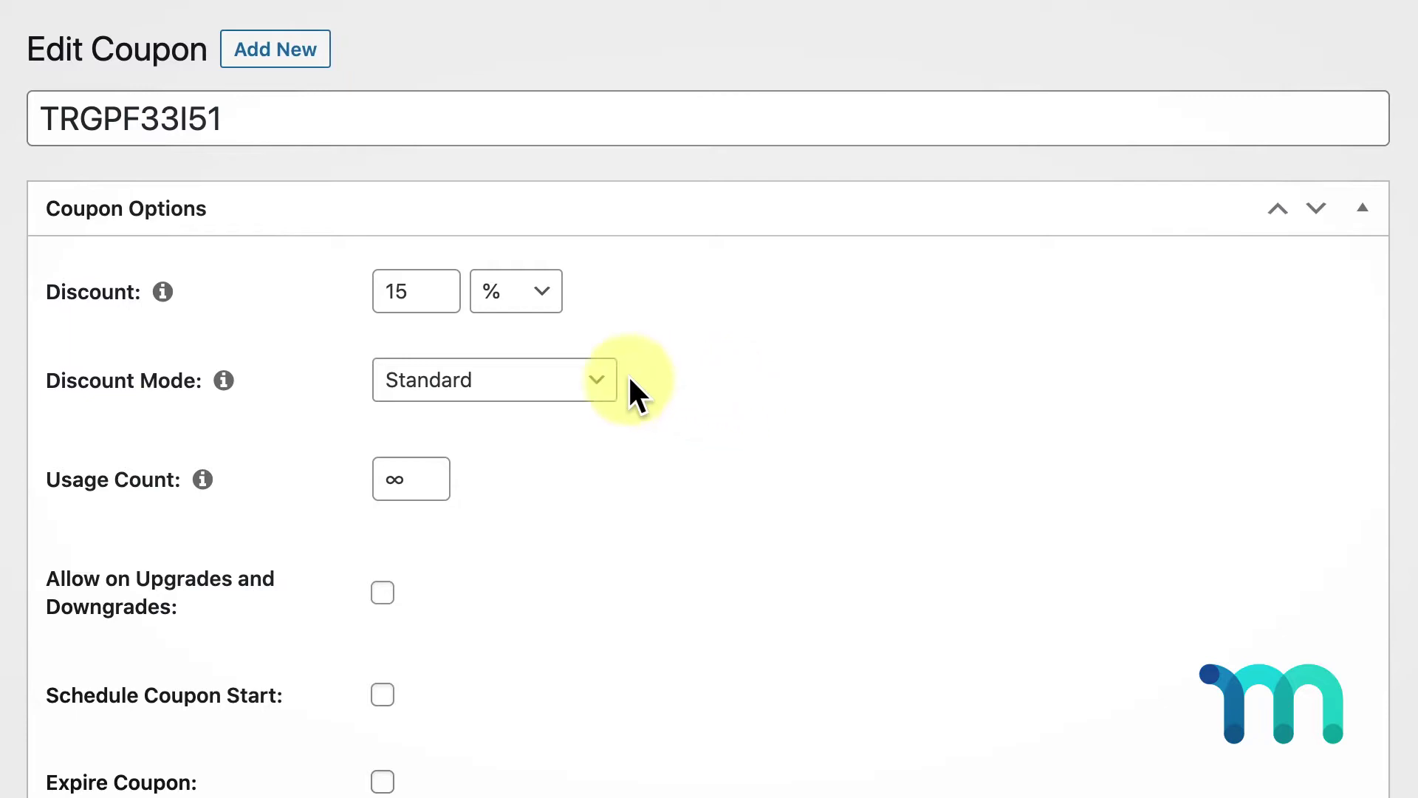
click(599, 379)
click(582, 406)
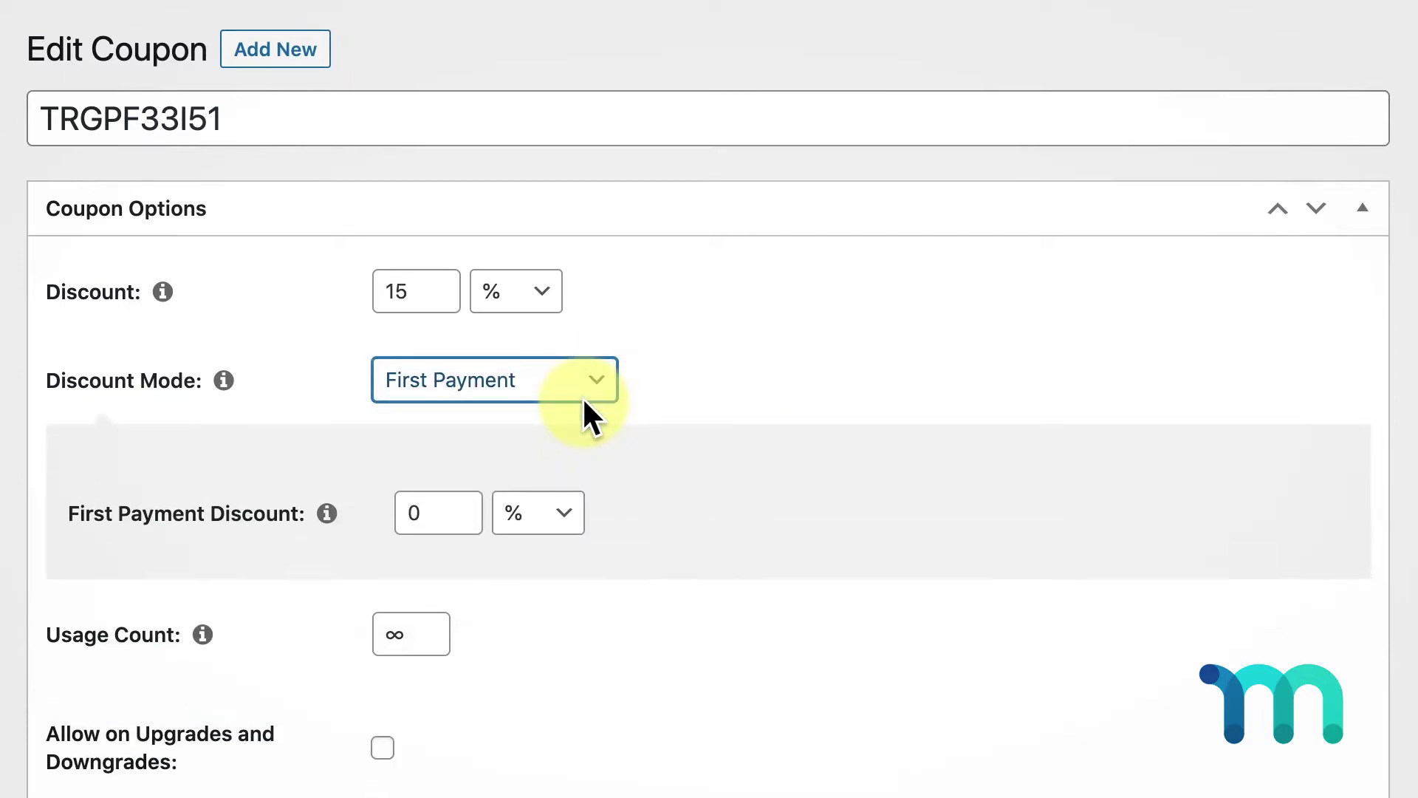
click(454, 511)
text(5)
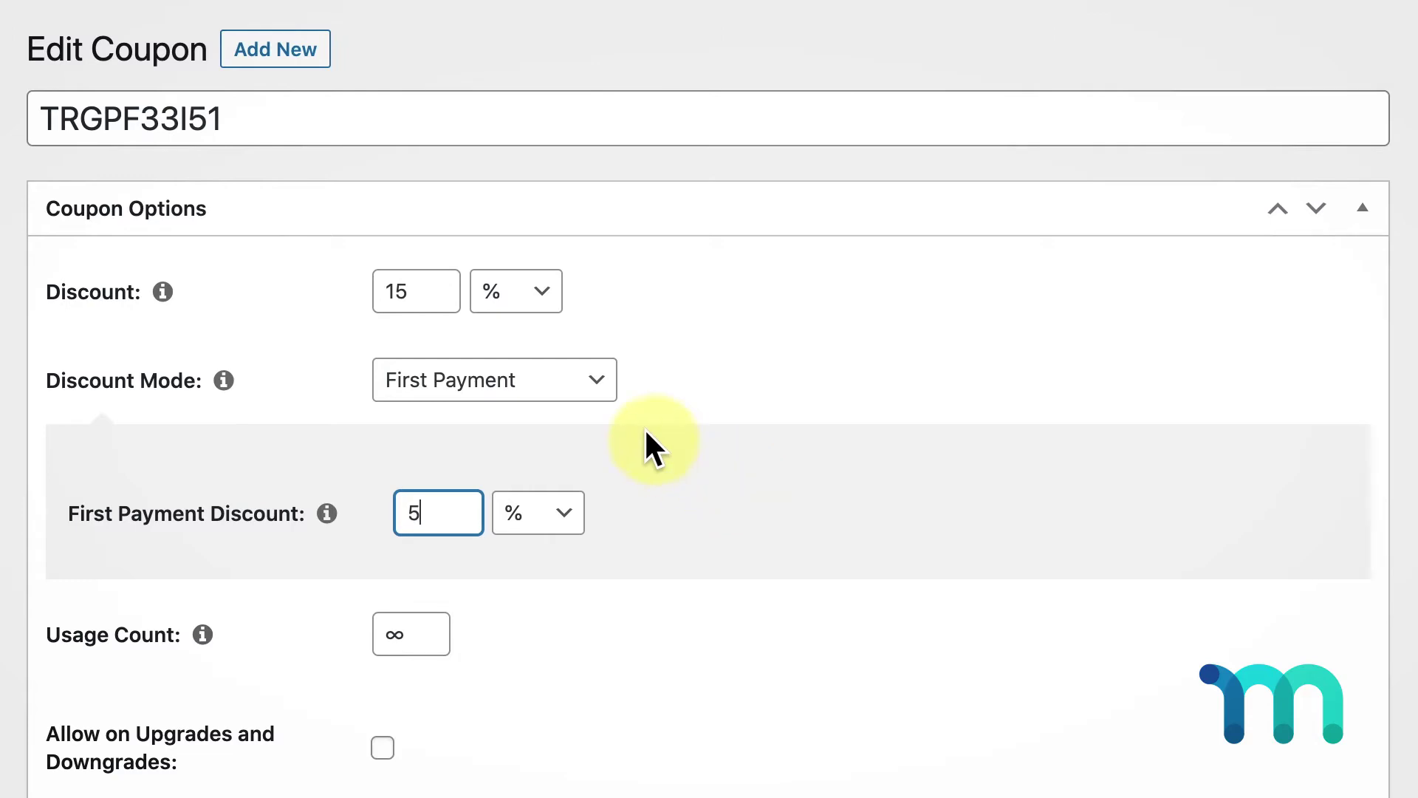
Switch TRGPF33I51 to Trial Period Override with 7 trial days and a trial cost.
click(589, 381)
click(588, 406)
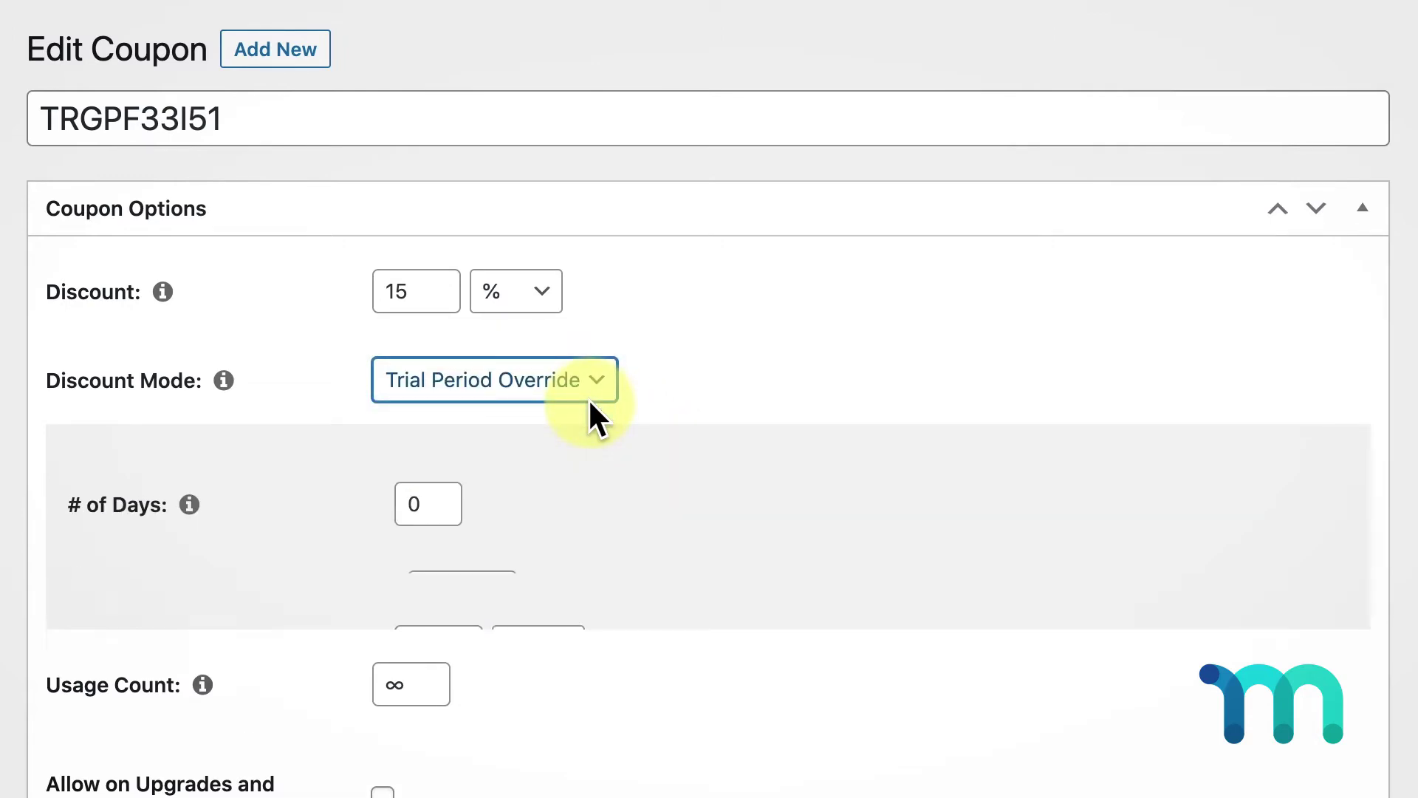
click(428, 512)
text(7)
click(461, 600)
text(5.99)
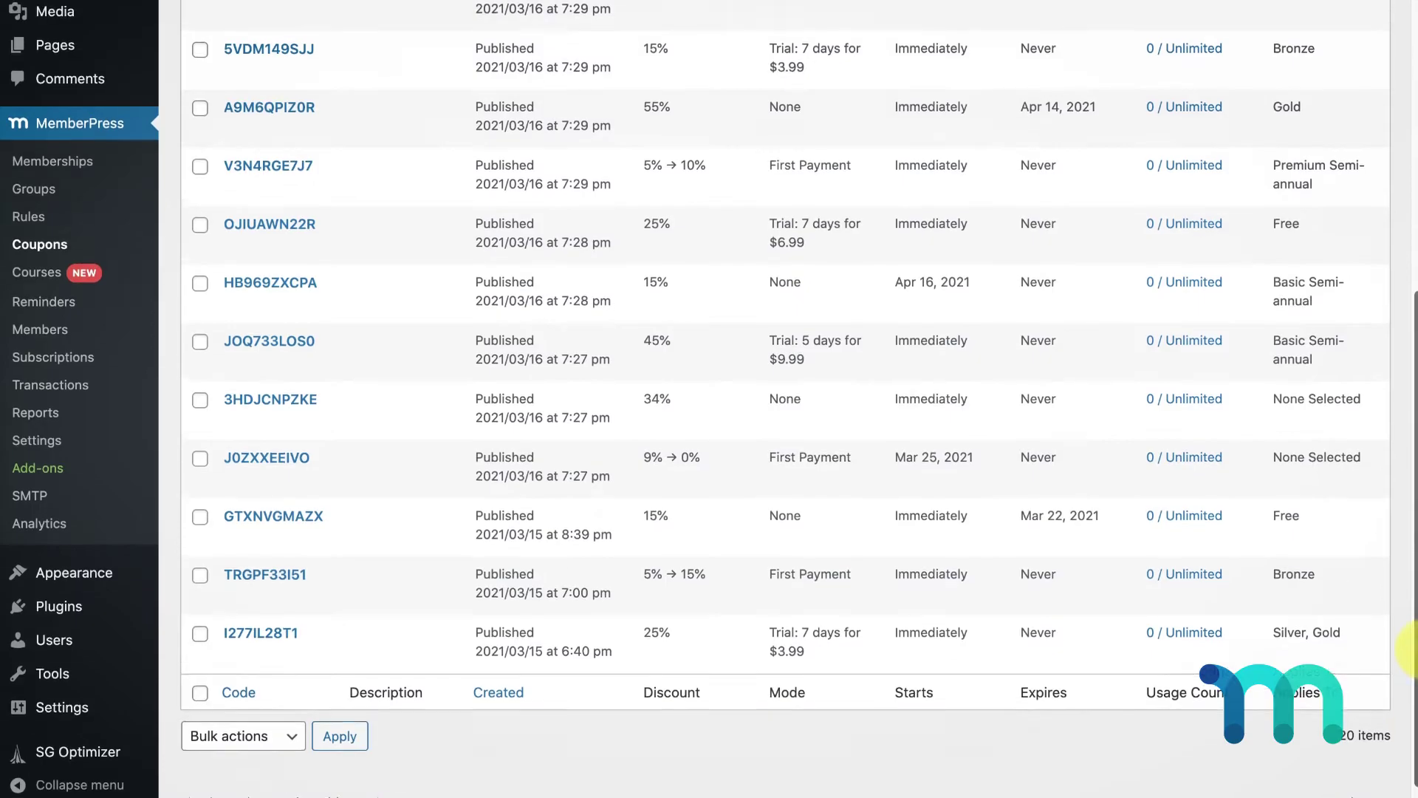
scroll(1402, 383, up, 5)
scroll(1401, 382, up, 5)
scroll(1402, 382, up, 2)
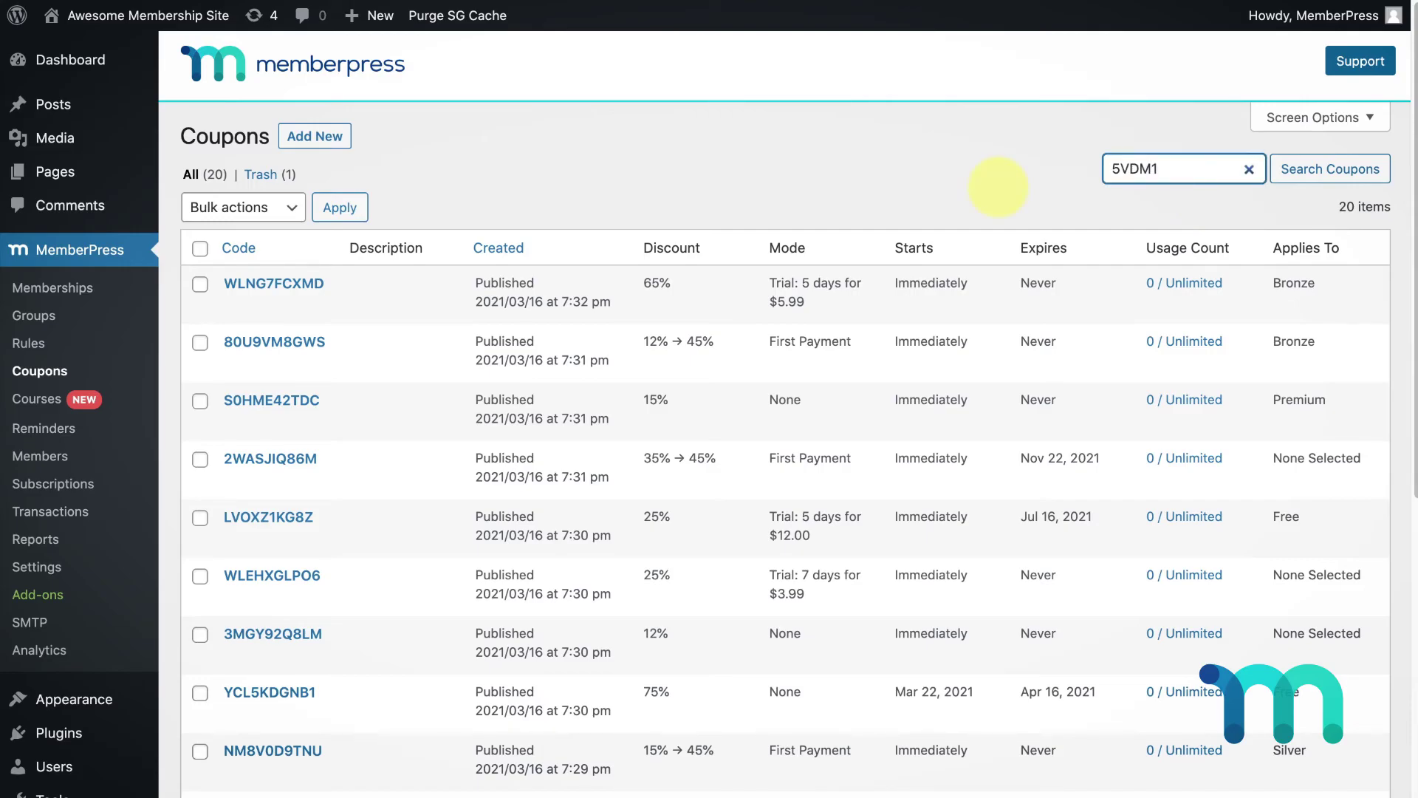
Search the coupons for the code 5VDM149SJJ.
click(1370, 173)
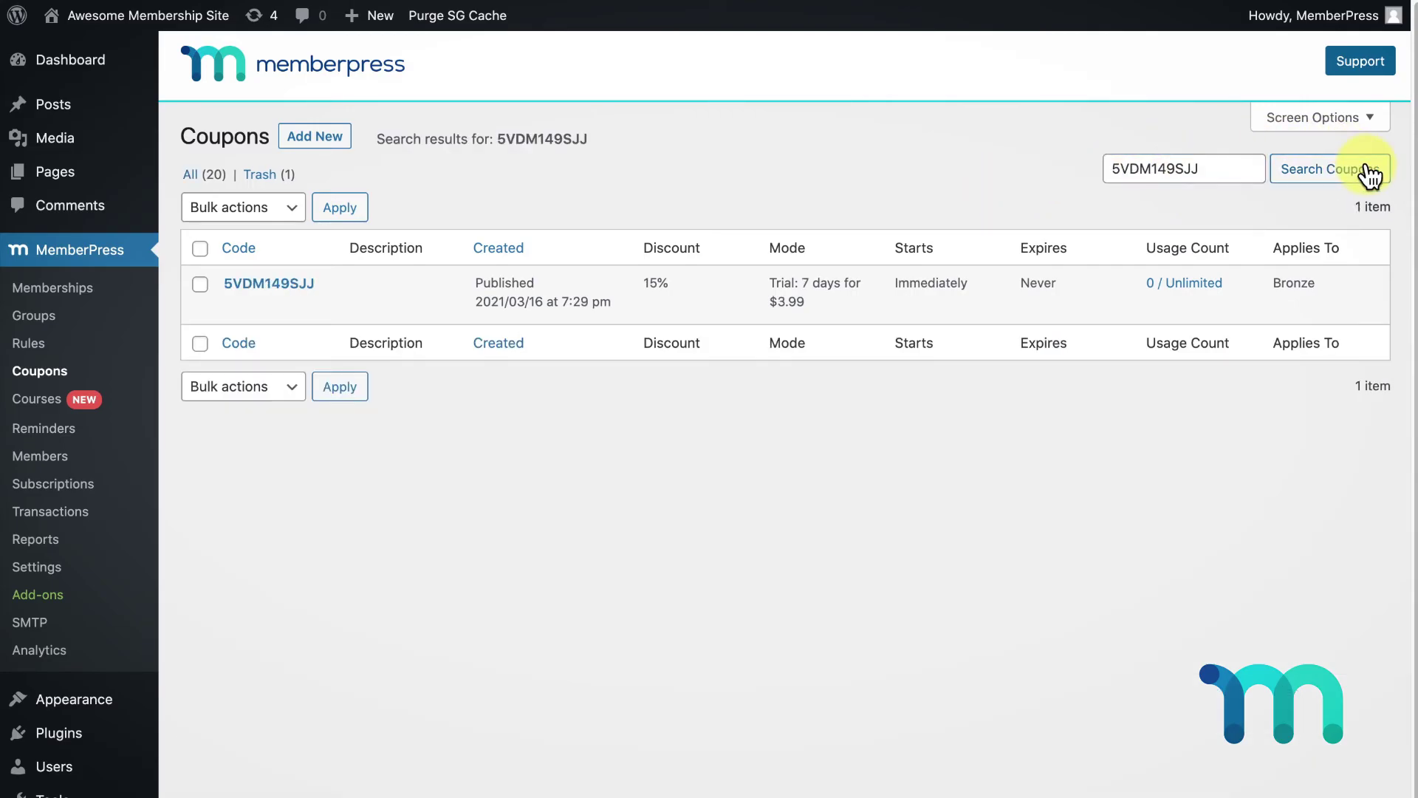